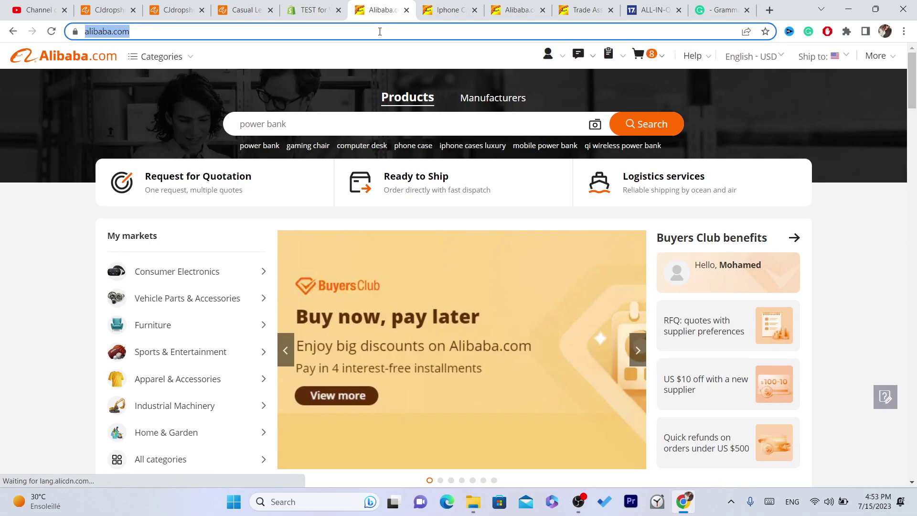
Step: Look through the products in the cart preview on the Alibaba home page
mouse_move(554, 56)
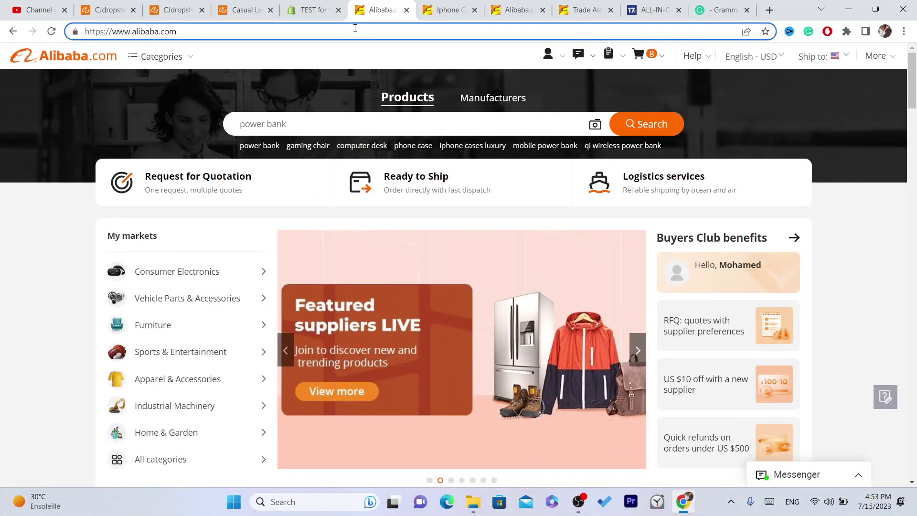
click(286, 129)
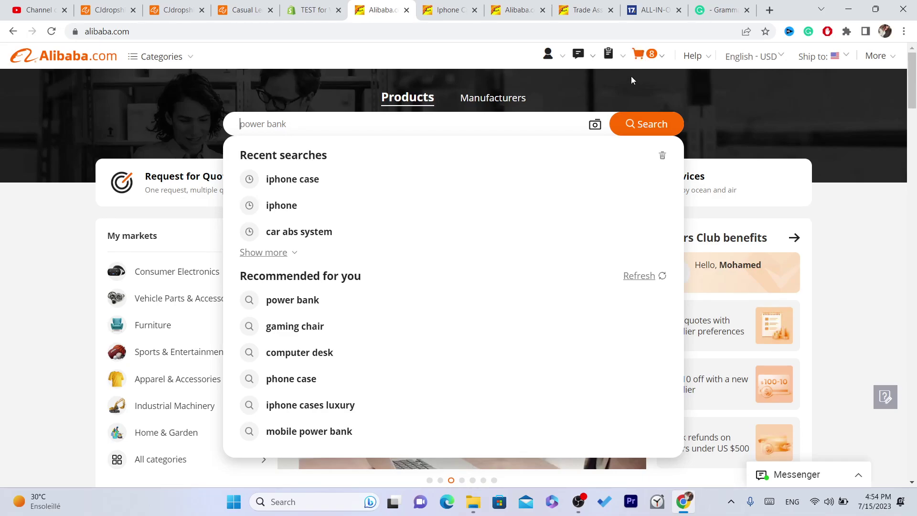
mouse_move(642, 54)
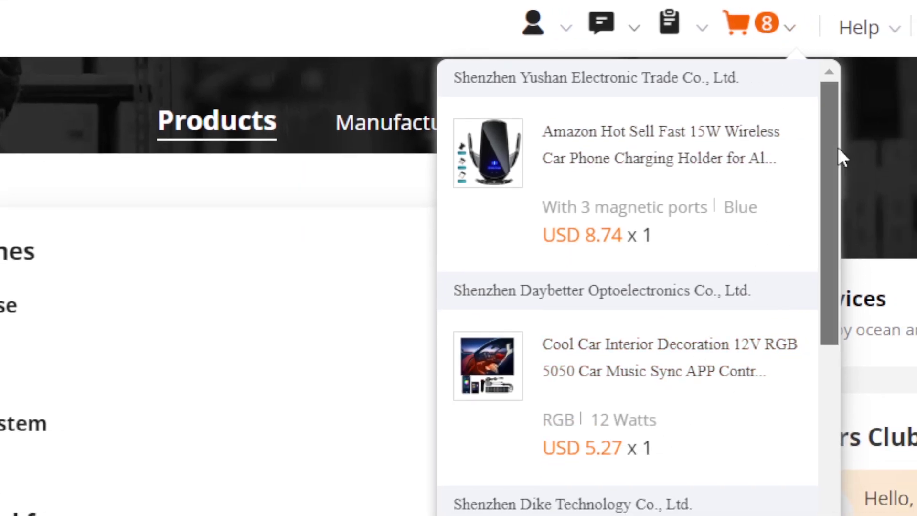
drag(869, 245, 867, 481)
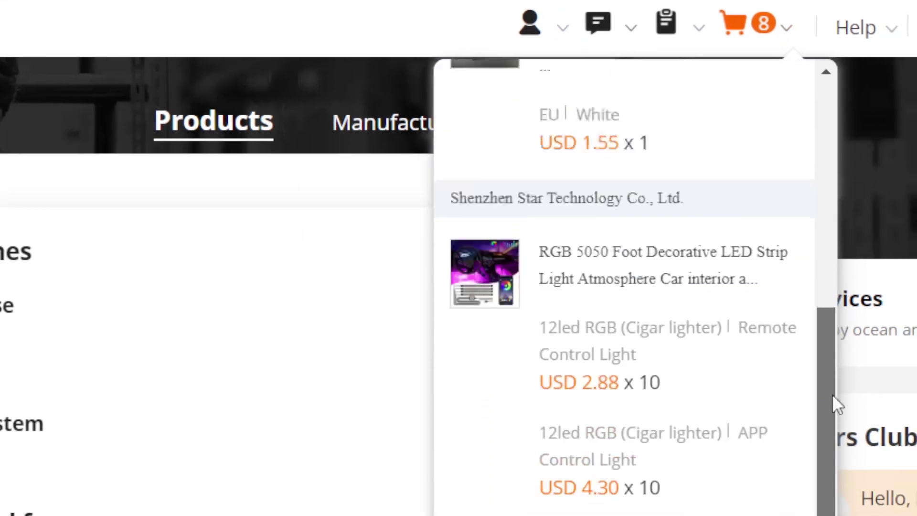
drag(831, 384, 787, 437)
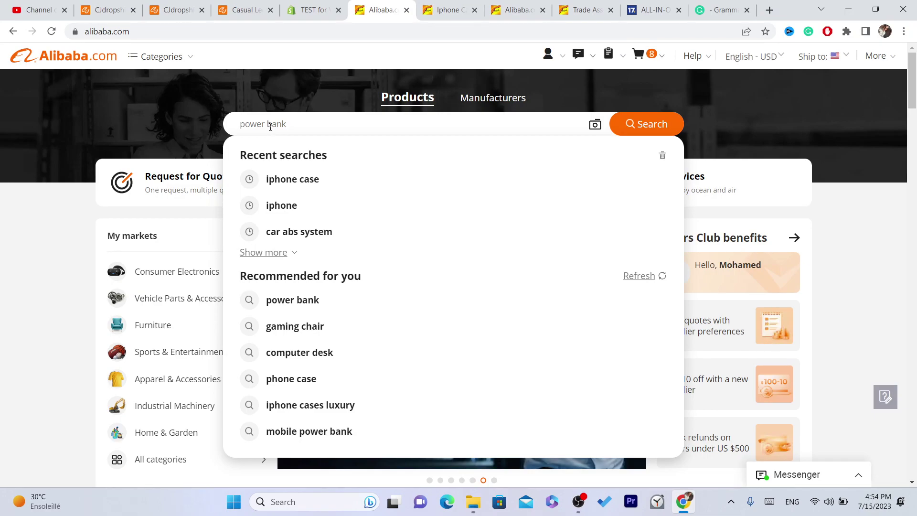
Step: Search Alibaba for "speaker" and limit the results to Ready to Ship products
text(speaker)
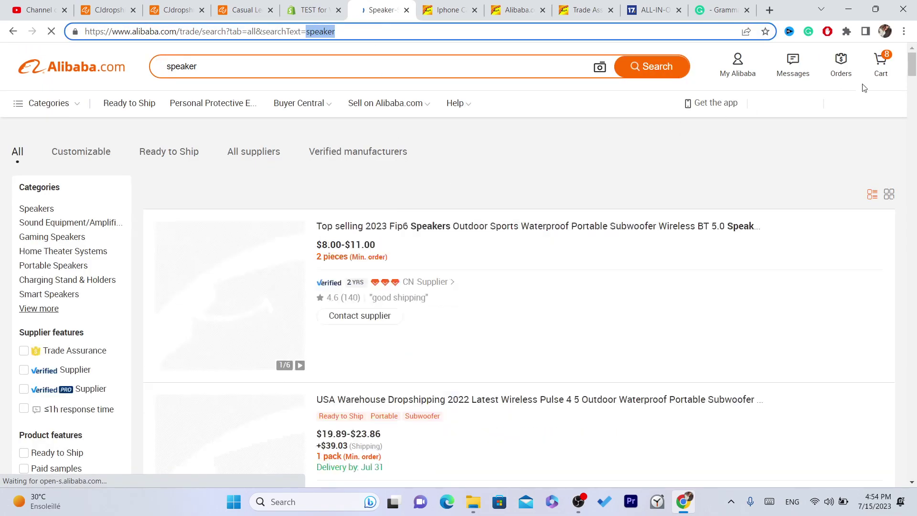
drag(915, 67, 915, 81)
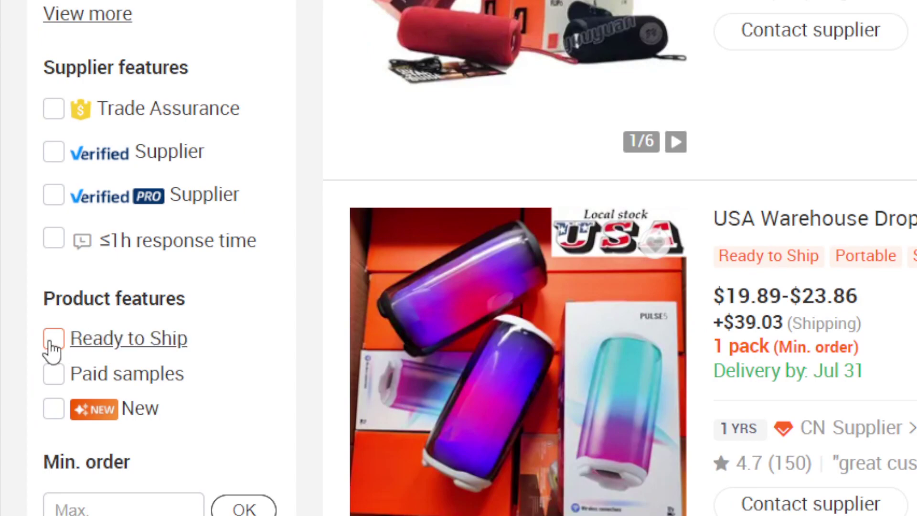
drag(44, 297, 198, 304)
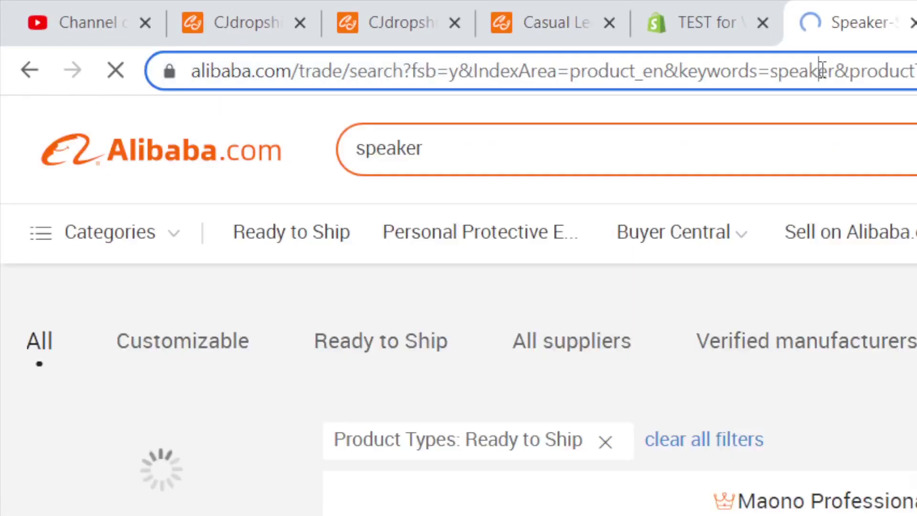
click(822, 71)
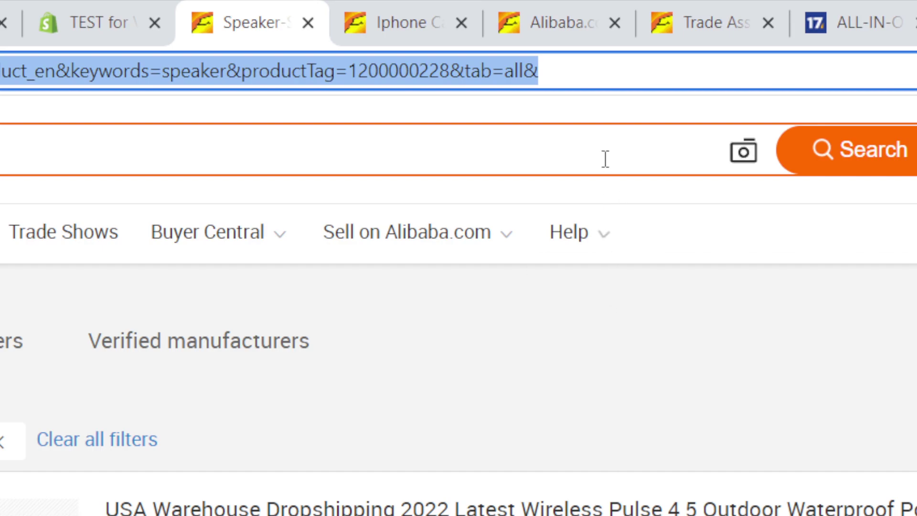
click(579, 69)
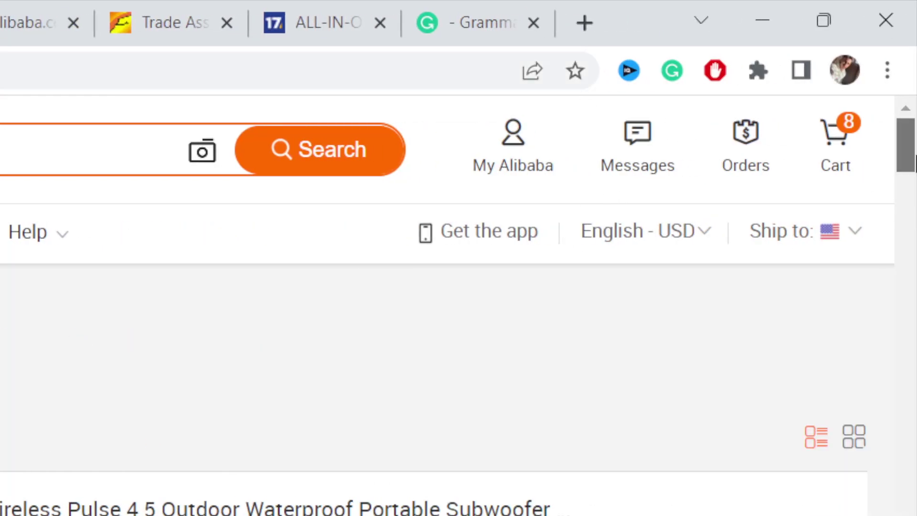
Step: Filter the speaker results to a minimum order of 1
scroll(914, 163, down, 1)
scroll(914, 162, down, 3)
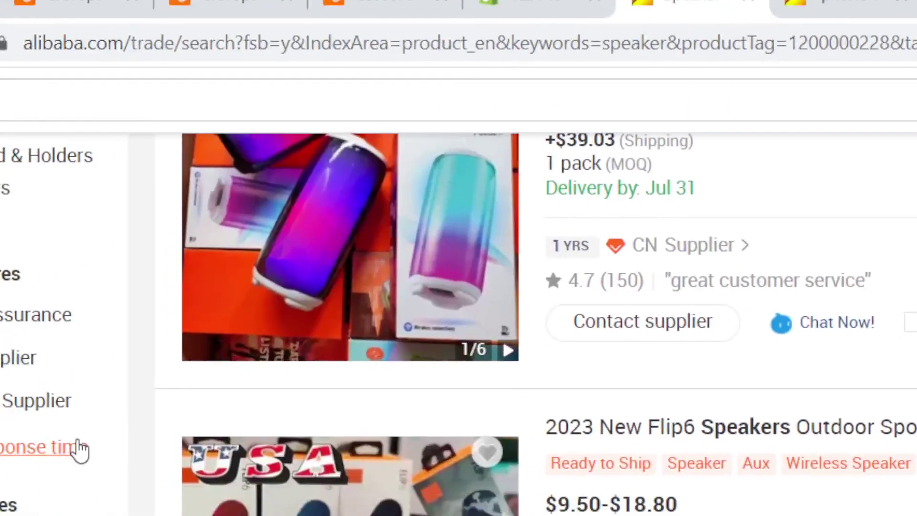
click(67, 421)
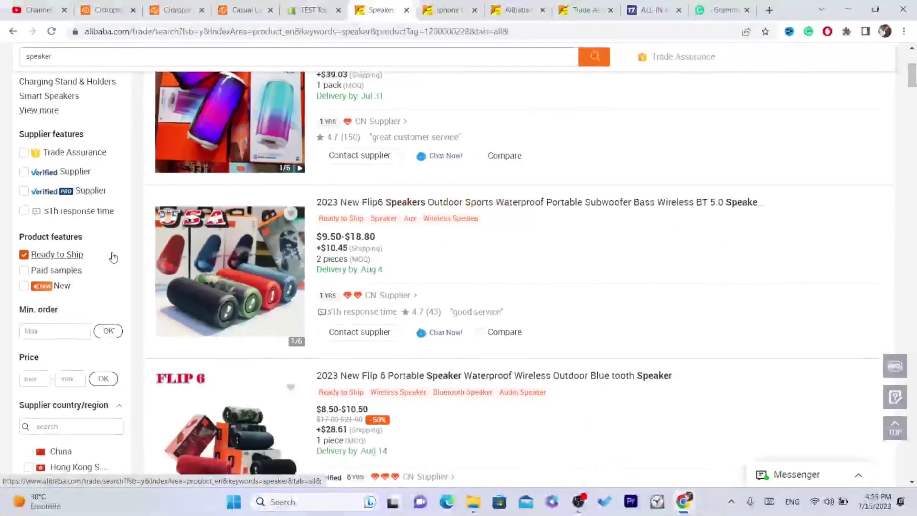
click(51, 335)
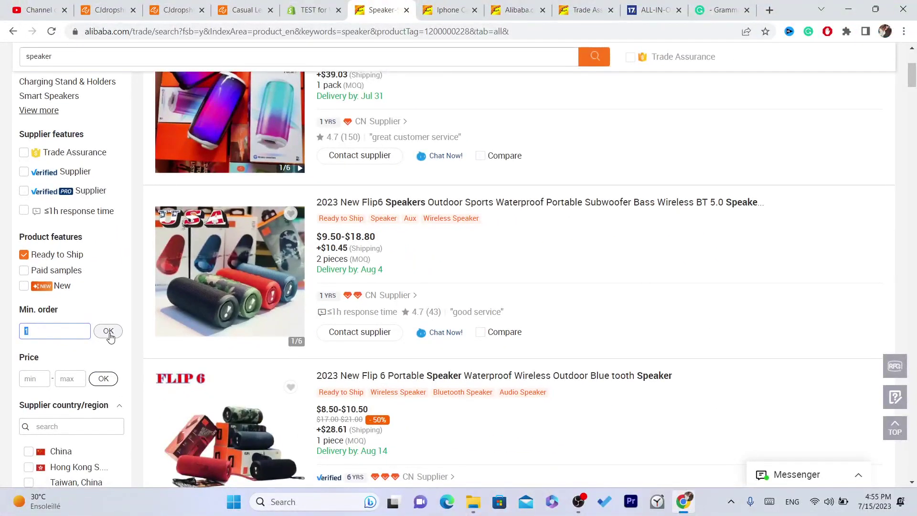
click(109, 336)
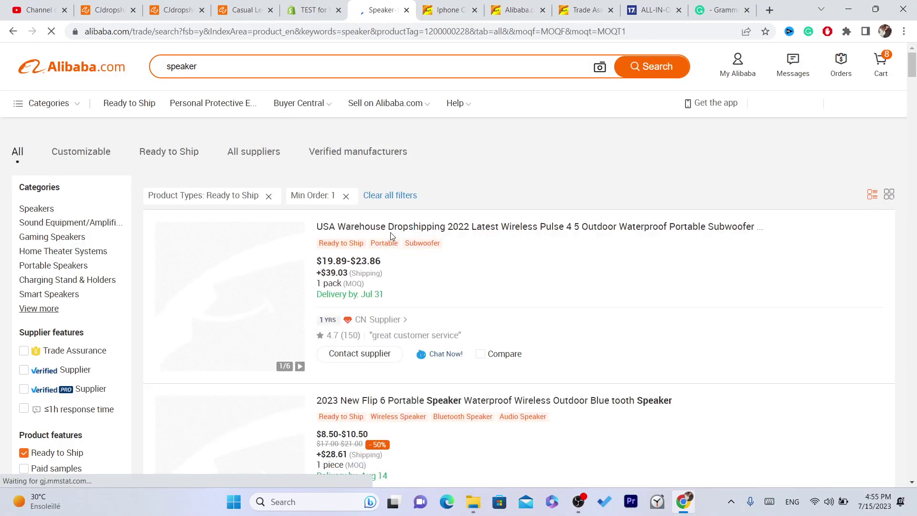
Step: Open the USA Warehouse Dropshipping Wireless Pulse 4 5 speaker from the results and look over its product details
click(903, 31)
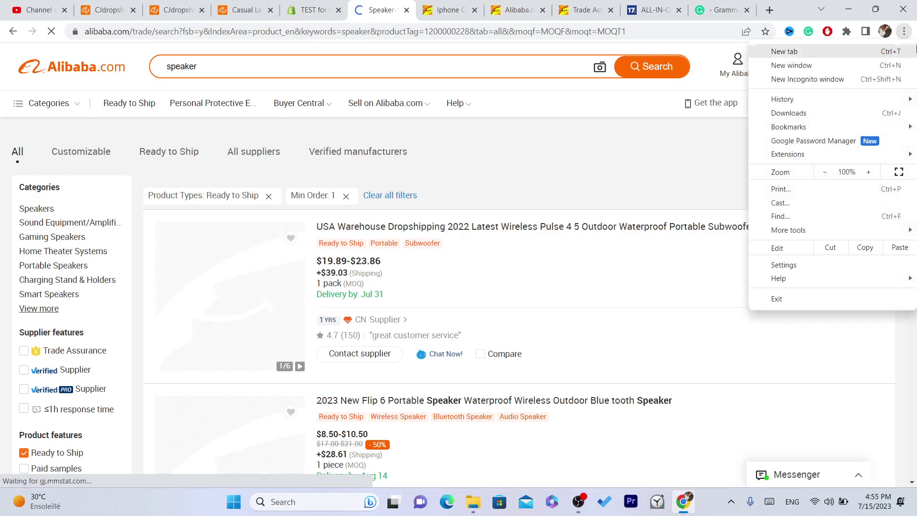
click(904, 31)
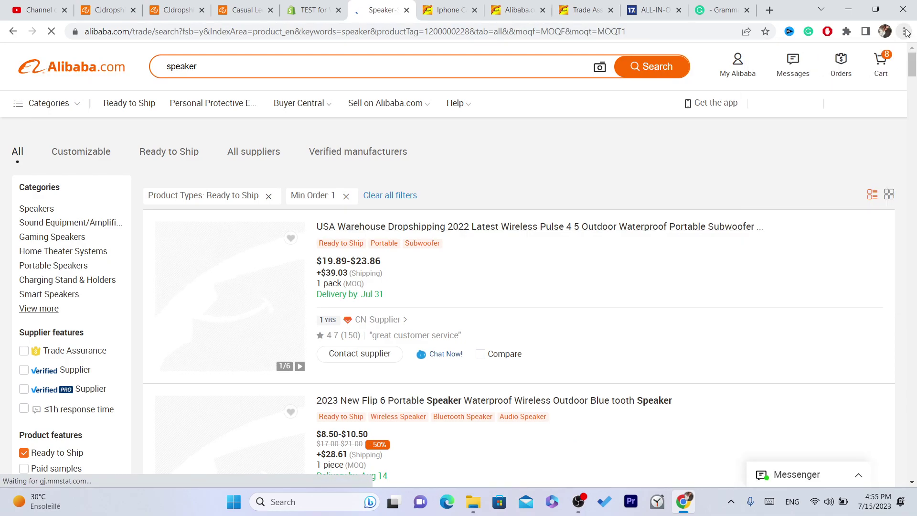
click(425, 227)
click(394, 31)
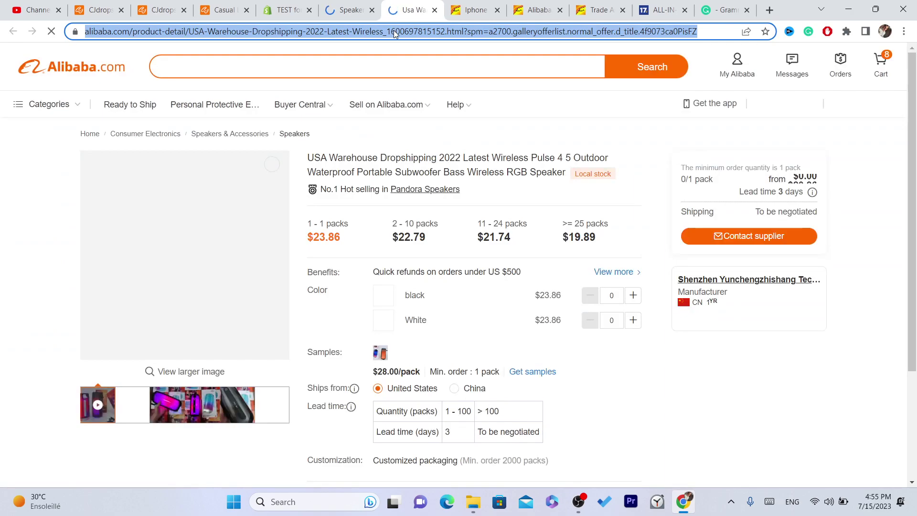
click(393, 30)
scroll(909, 129, down, 8)
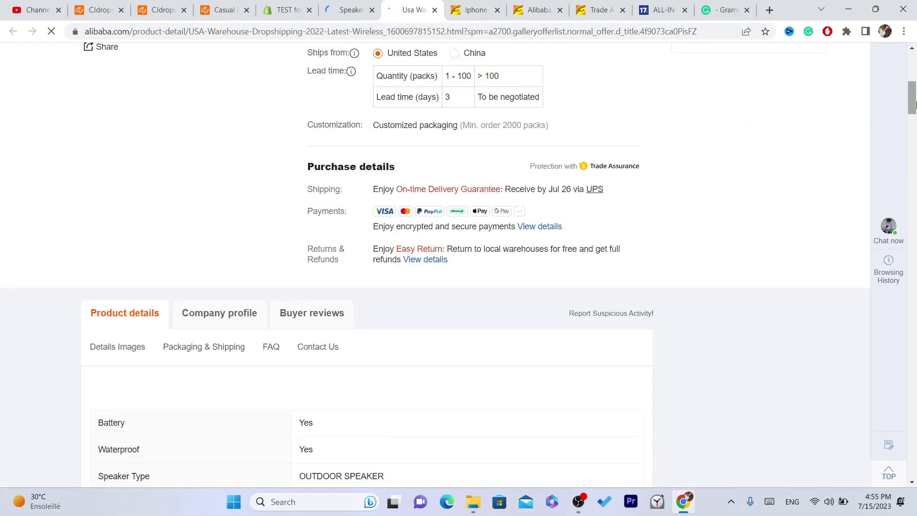
scroll(749, 176, up, 5)
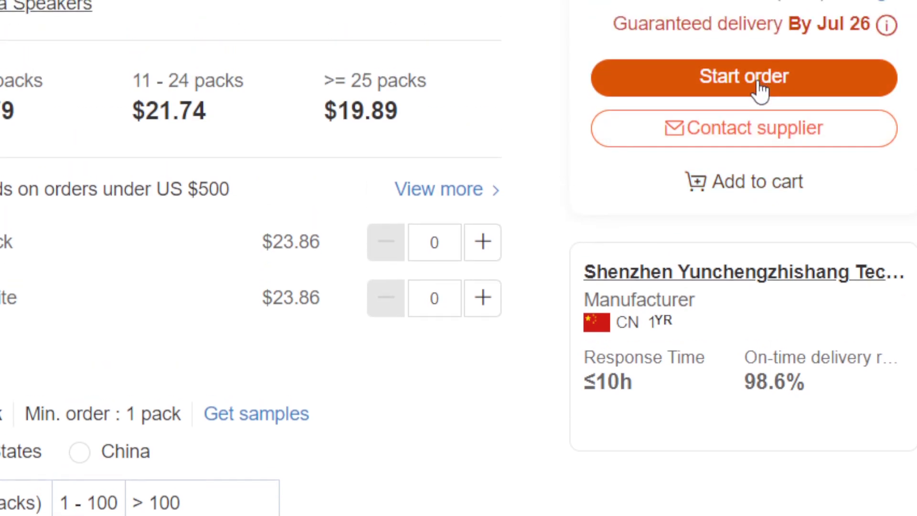
Step: Set the quantity to 1 for both the black and White speakers and add them to the cart
click(773, 187)
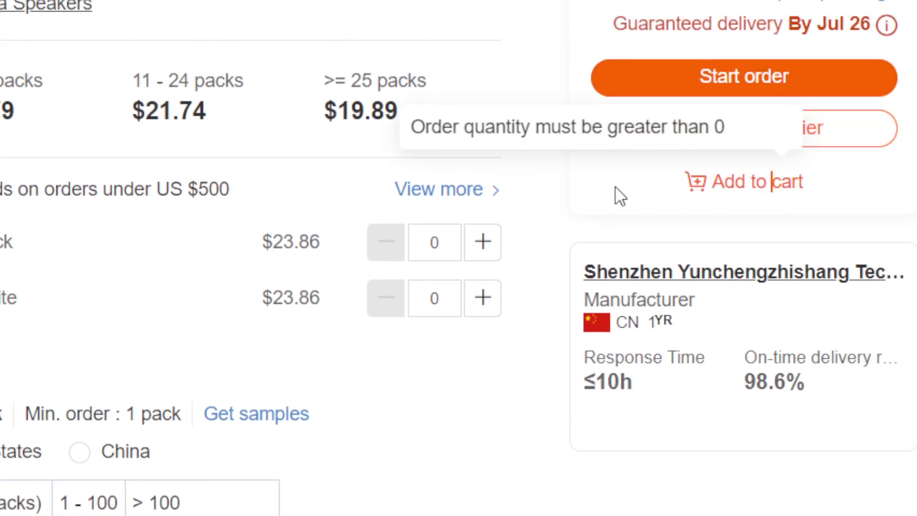
click(479, 253)
click(496, 310)
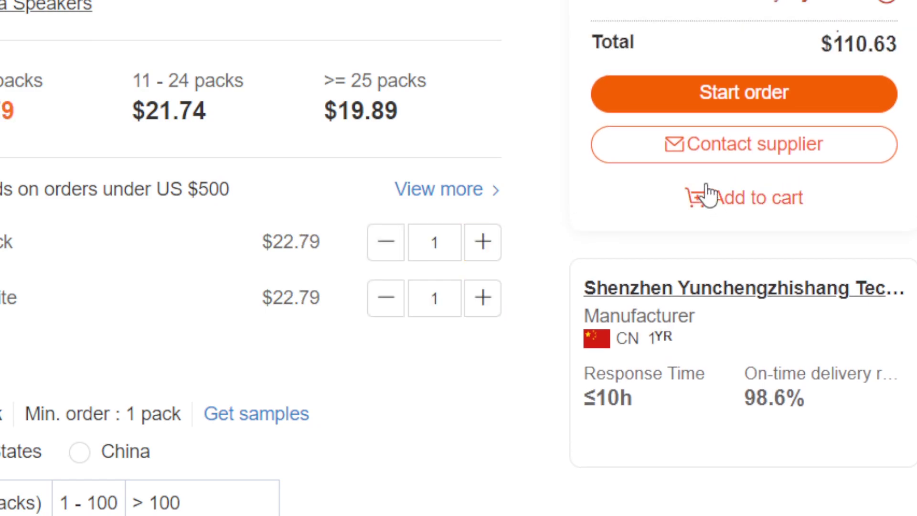
click(730, 211)
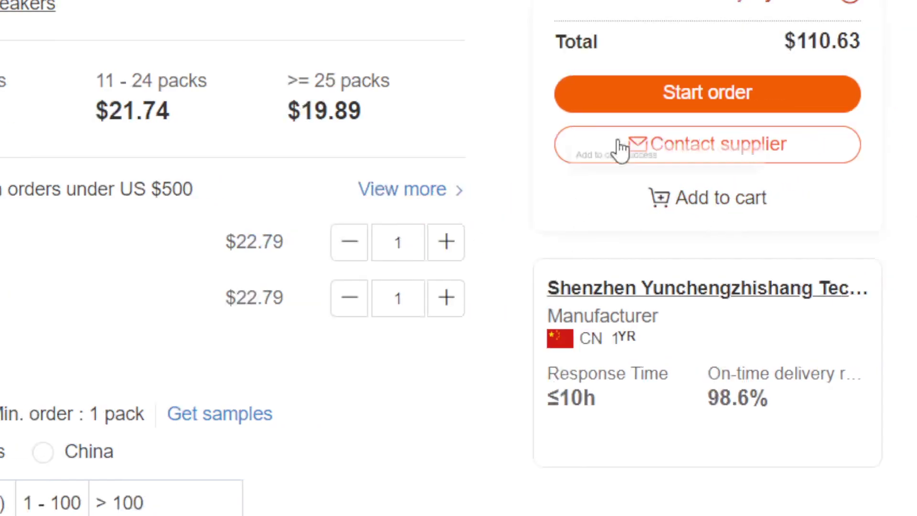
Step: Complete the slide verification for unusual network traffic
drag(915, 76, 889, 76)
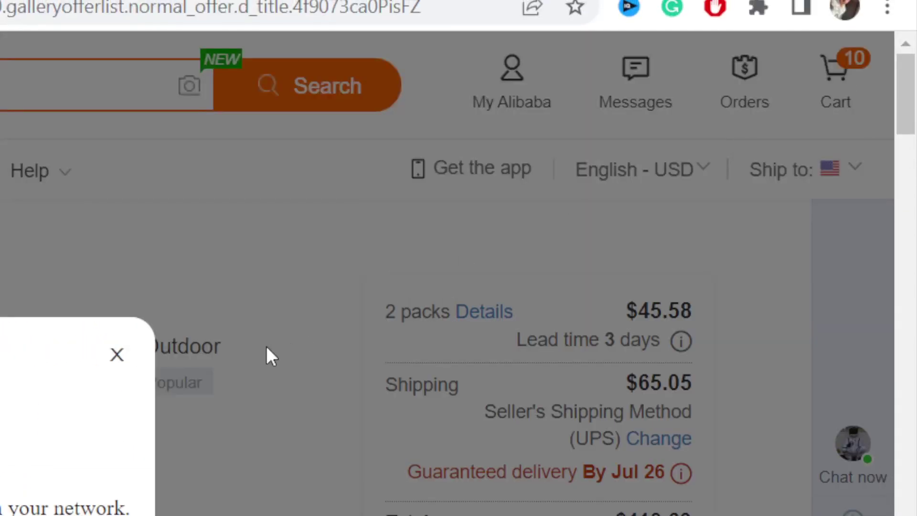
click(118, 356)
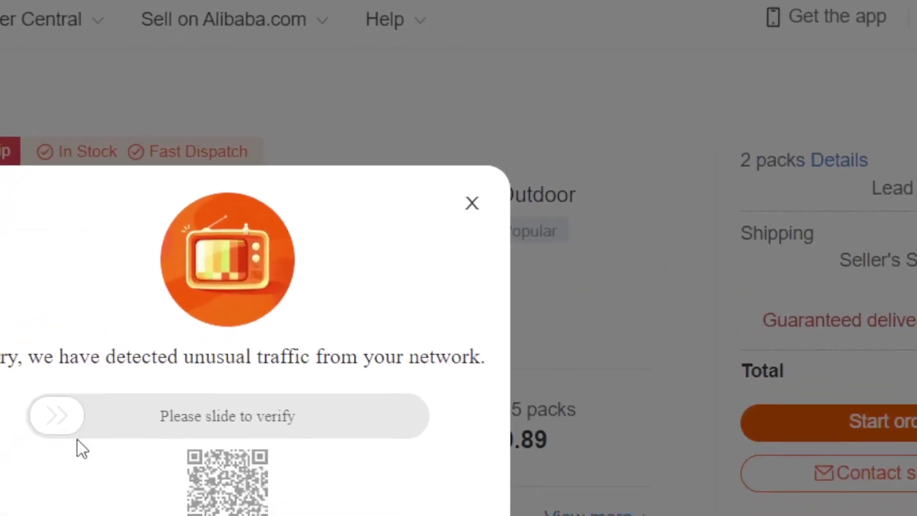
drag(76, 419, 506, 423)
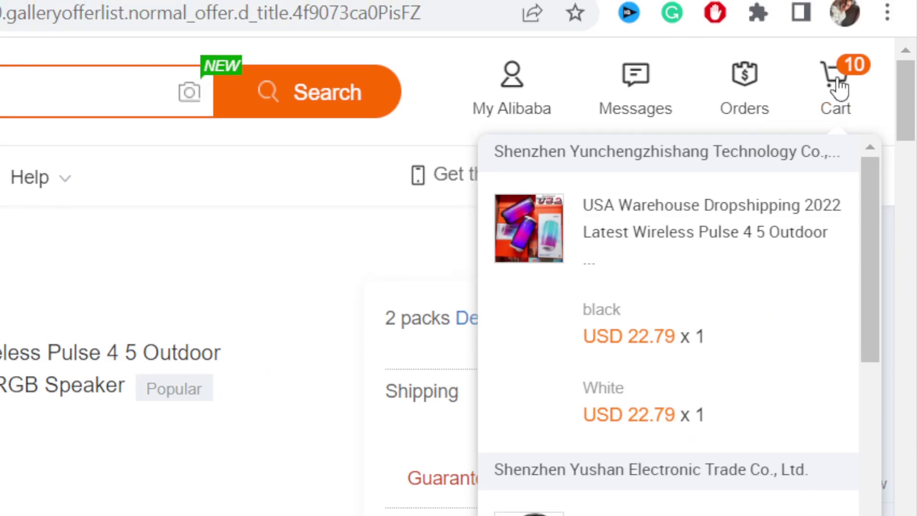
Step: Open the shopping cart, select all items and proceed to checkout
click(836, 89)
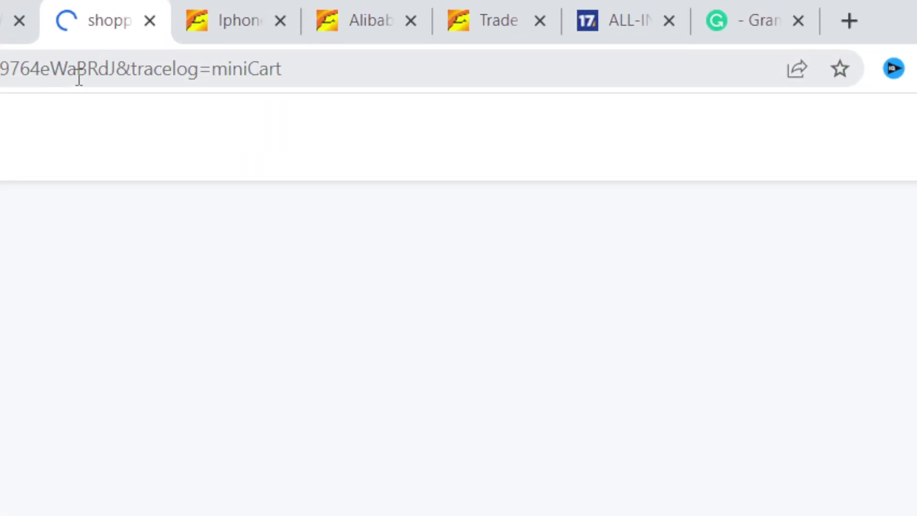
drag(916, 106, 908, 72)
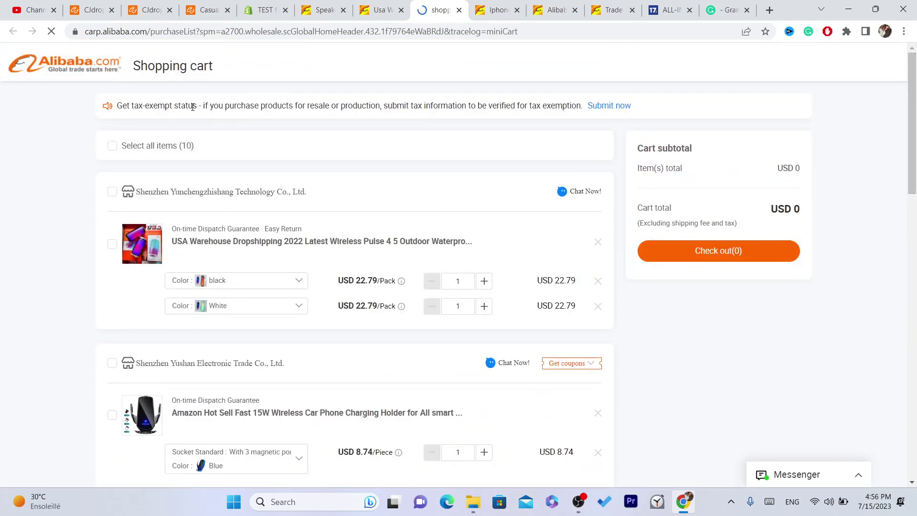
click(112, 147)
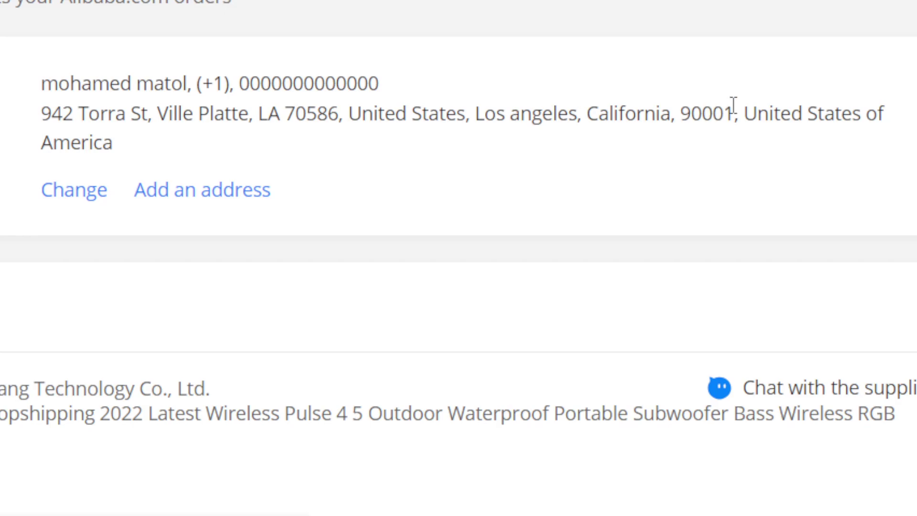
Step: View the form for adding a shipping address, close it, and review the supplier orders on the checkout page
click(246, 209)
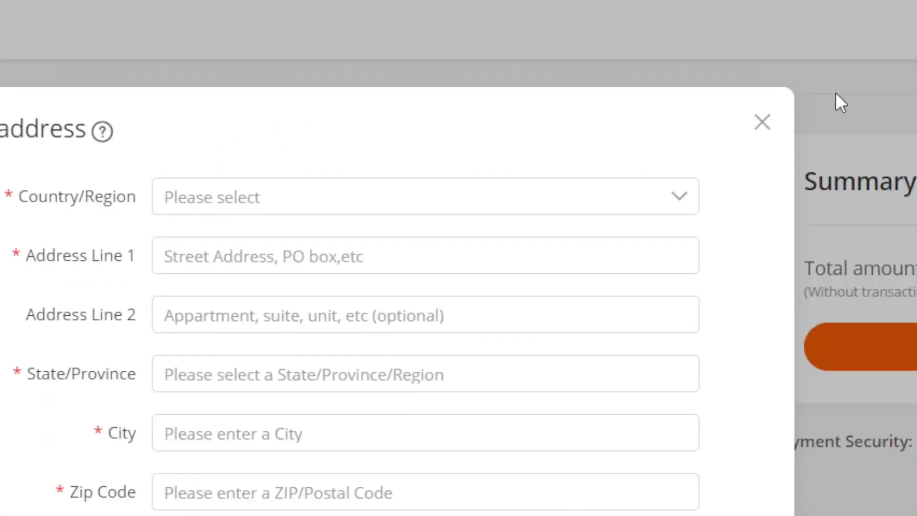
click(758, 124)
scroll(755, 124, down, 10)
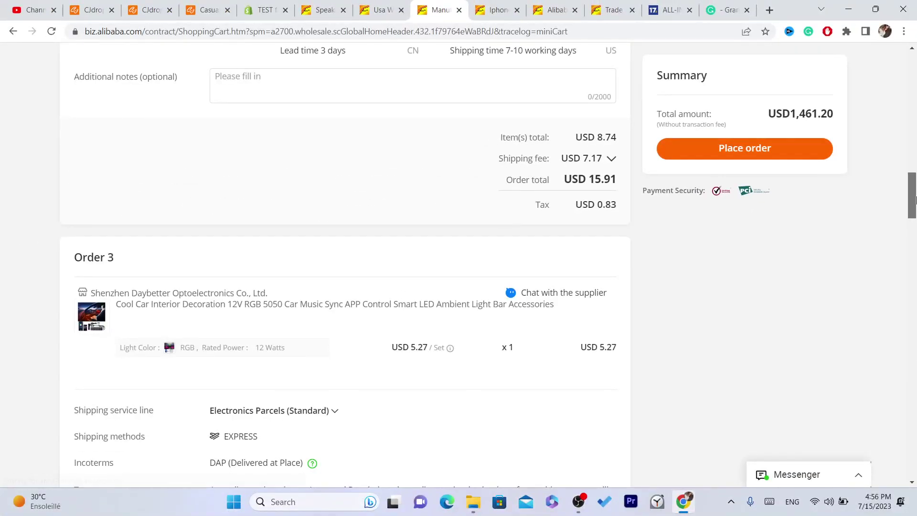
drag(910, 250, 912, 368)
drag(915, 270, 913, 63)
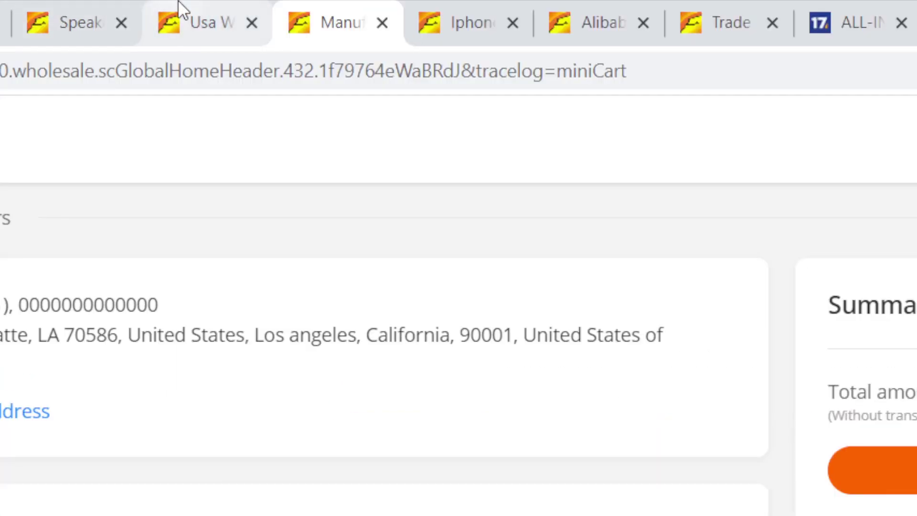
Step: Return to the speaker's product page and open the Orders list of the My Alibaba account
click(178, 4)
mouse_move(839, 174)
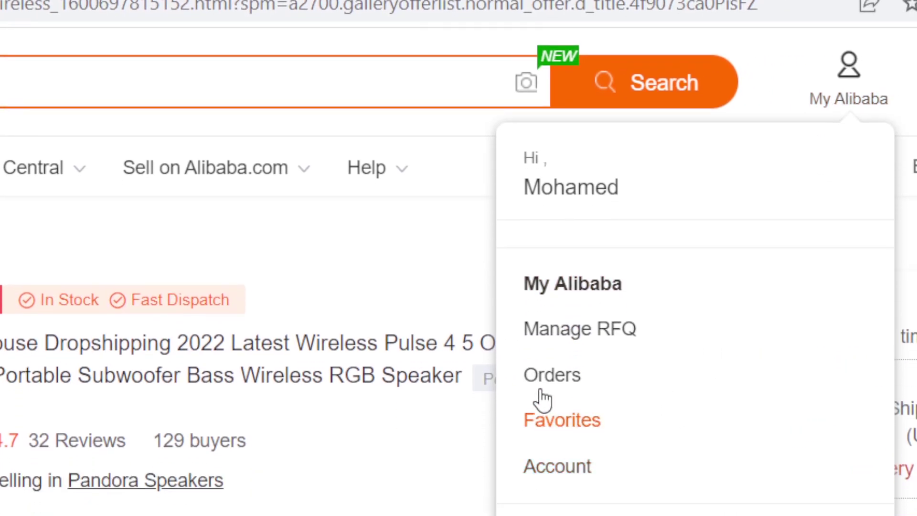
click(542, 387)
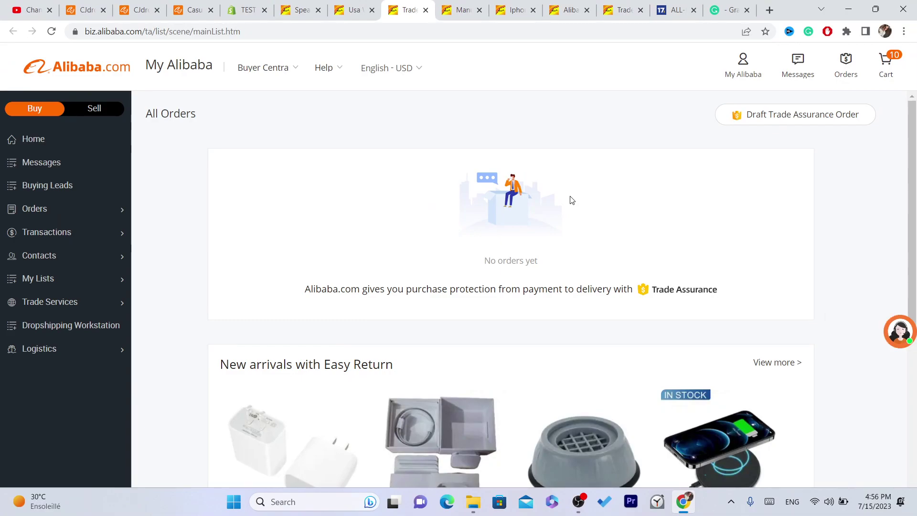
drag(585, 231, 646, 239)
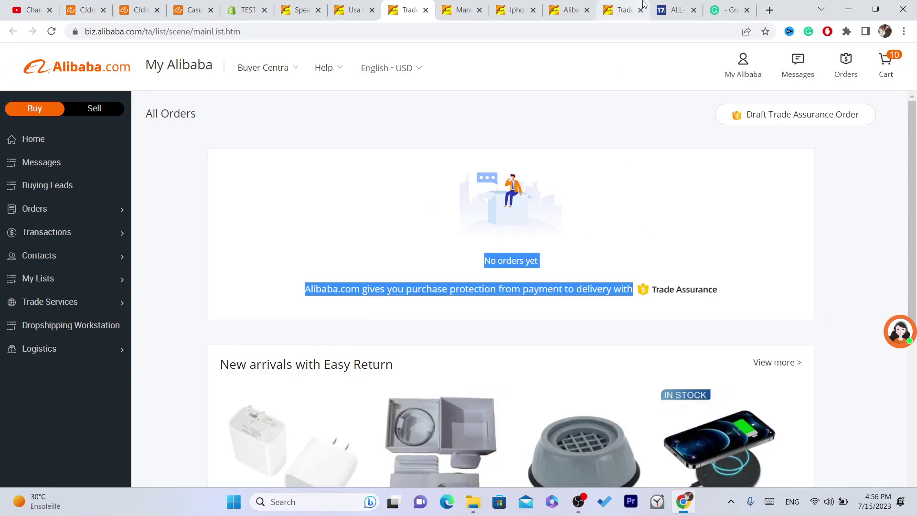
Step: Switch to the 17TRACK site and track the package with the tracking number already entered
click(701, 6)
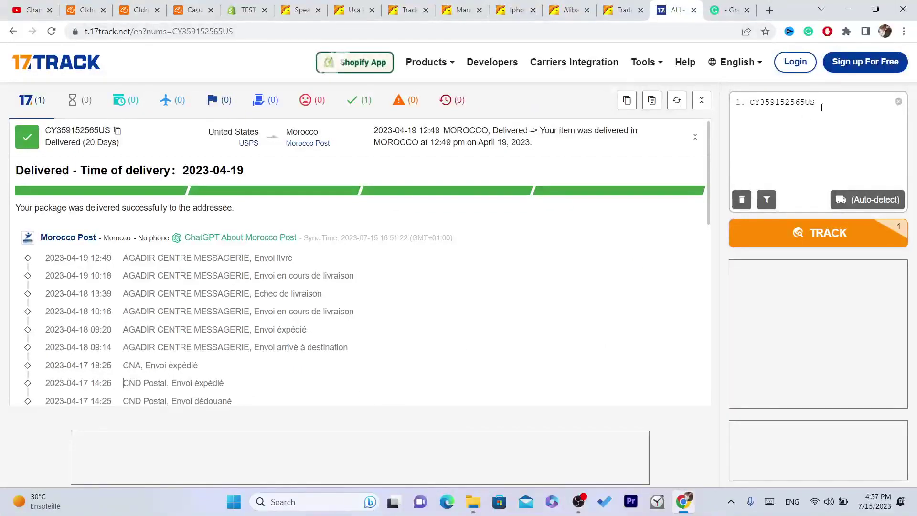
double_click(824, 105)
click(804, 237)
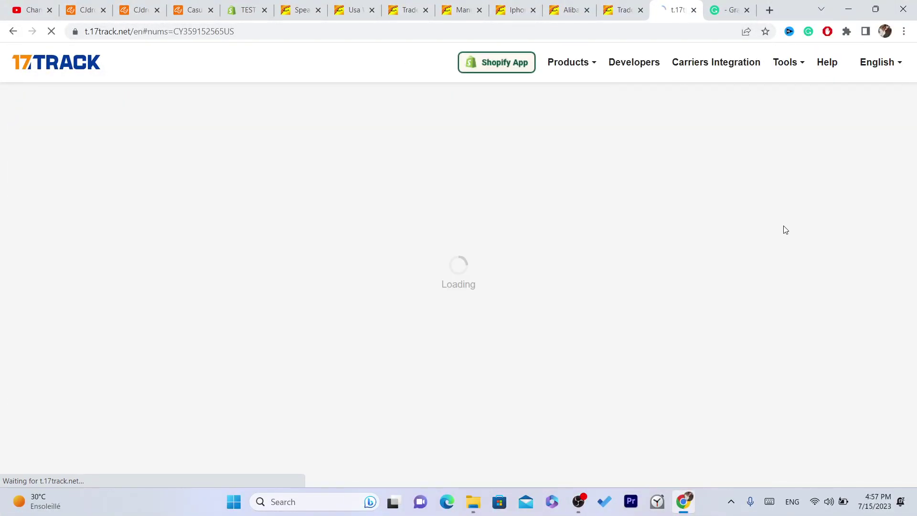